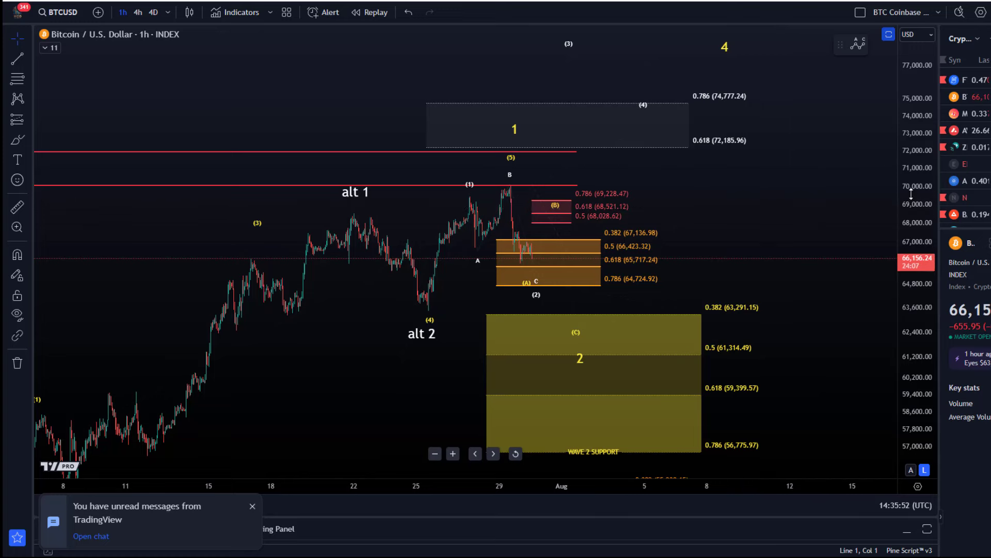
Move the yellow (C) point to about 62,198 on 3 August and shift the yellow 2 label beneath it in the wave 2 support box.
{"action": "scroll", "coordinate": [914, 182], "scroll_direction": "down", "scroll_amount": 3}
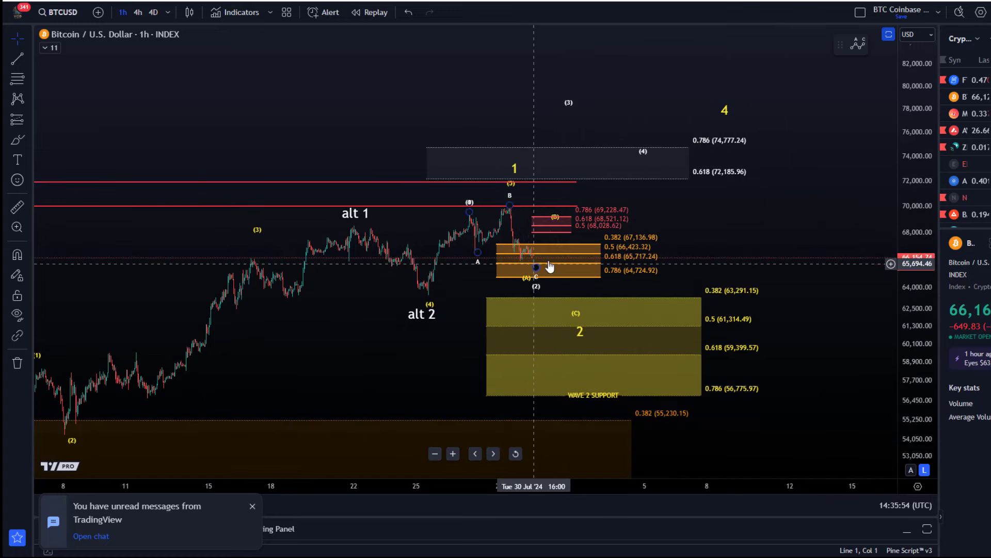
{"action": "scroll", "coordinate": [548, 184], "scroll_direction": "down", "scroll_amount": 2}
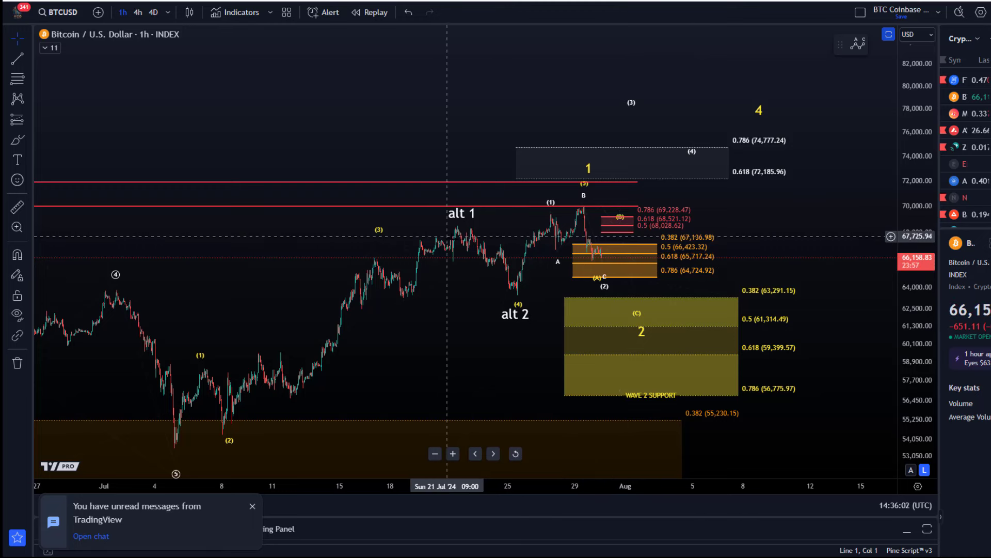
{"action": "left_click", "coordinate": [624, 248]}
{"action": "left_click_drag", "start_coordinate": [641, 331], "coordinate": [663, 313]}
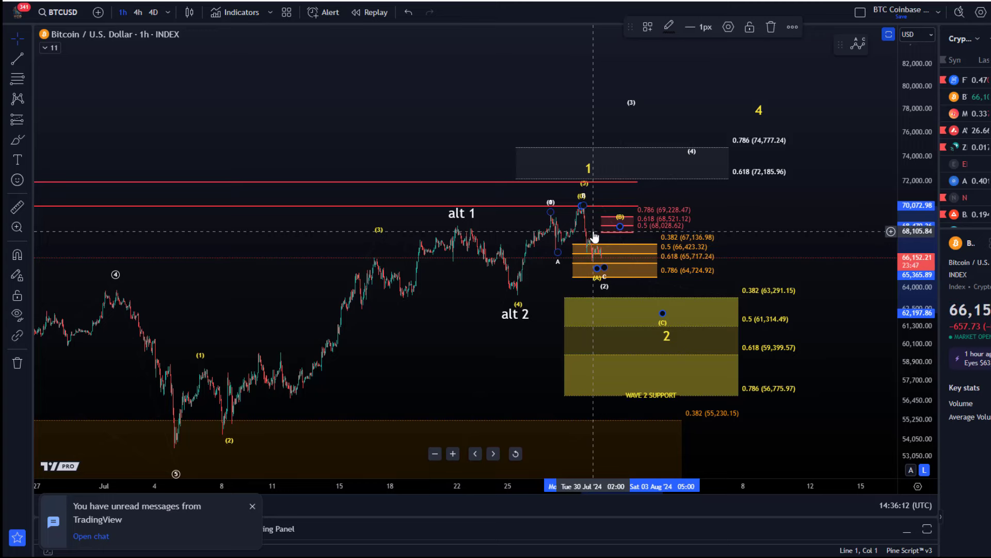
{"action": "key", "text": "Escape"}
Brush a freehand path over the rally from the 5 July low through yellow waves (1) to (4) up to the (5) high.
{"action": "left_click", "coordinate": [15, 138]}
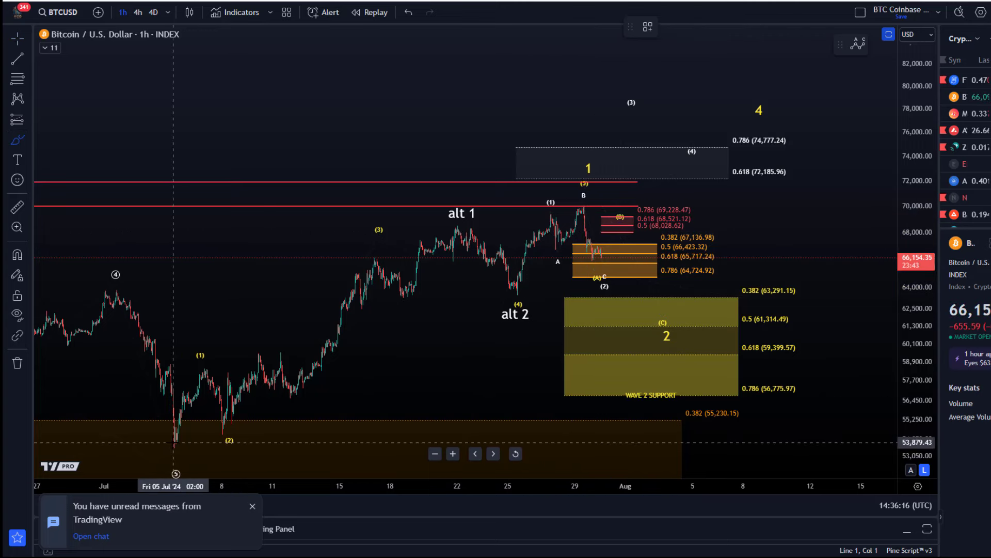
{"action": "mouse_move", "coordinate": [175, 448]}
{"action": "left_mouse_down"}
{"action": "mouse_move", "coordinate": [205, 367]}
{"action": "mouse_move", "coordinate": [221, 429]}
{"action": "mouse_move", "coordinate": [372, 256]}
{"action": "mouse_move", "coordinate": [508, 281]}
{"action": "mouse_move", "coordinate": [582, 195]}
{"action": "left_mouse_up"}
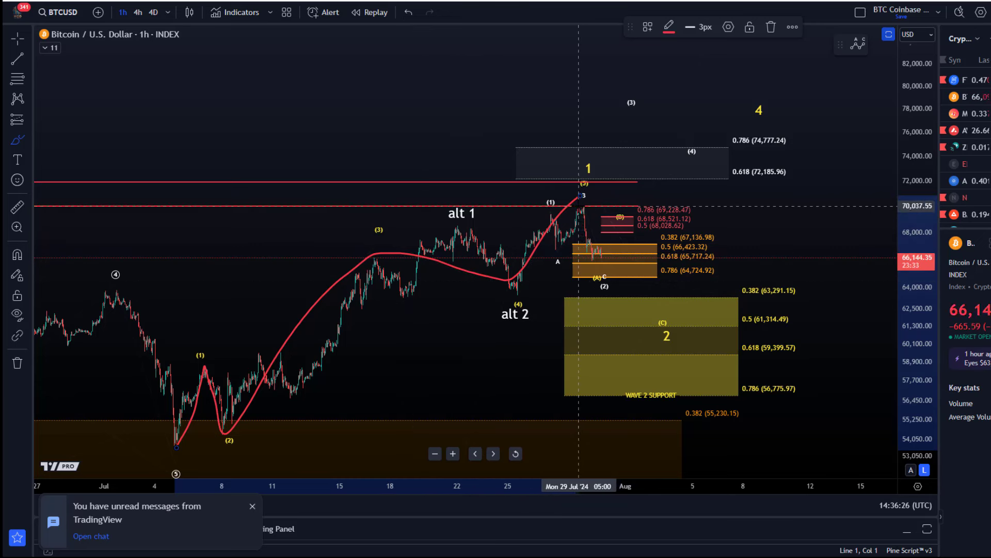
Circle the May–June price area near 70,000 and the circled-wave 2 high, and undo the brush strokes.
{"action": "scroll", "coordinate": [548, 217], "scroll_direction": "down", "scroll_amount": 5}
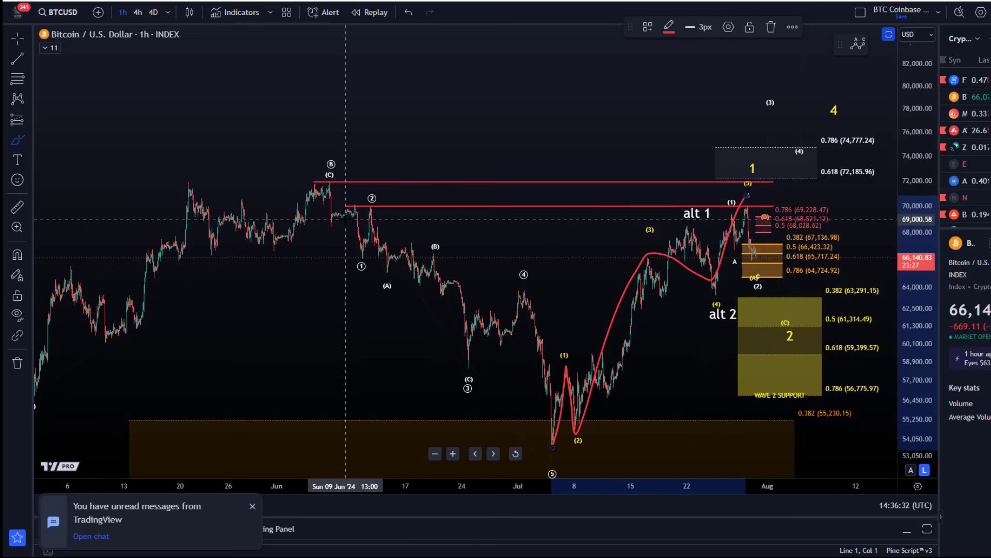
{"action": "mouse_move", "coordinate": [345, 212]}
{"action": "left_mouse_down"}
{"action": "mouse_move", "coordinate": [391, 209]}
{"action": "mouse_move", "coordinate": [224, 213]}
{"action": "left_mouse_up"}
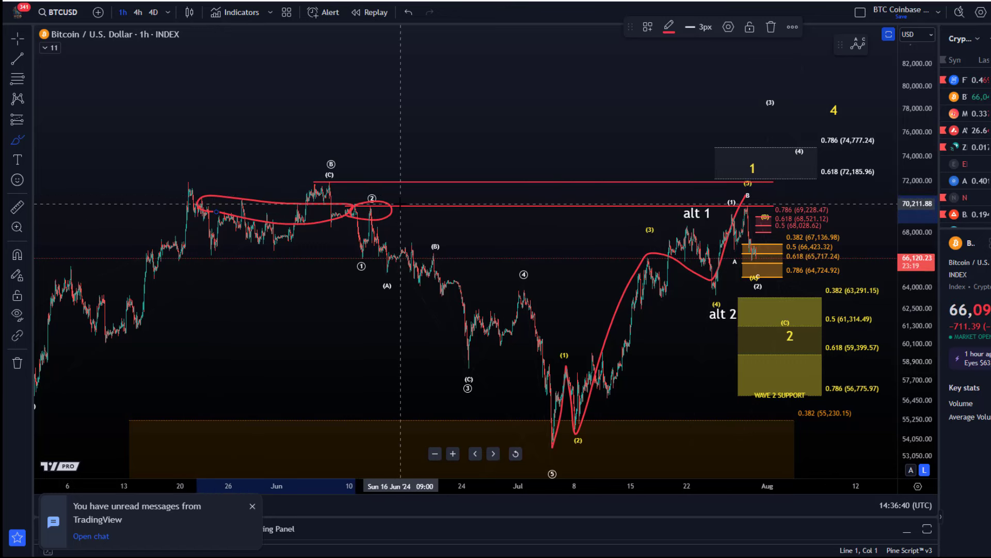
{"action": "left_click", "coordinate": [404, 14]}
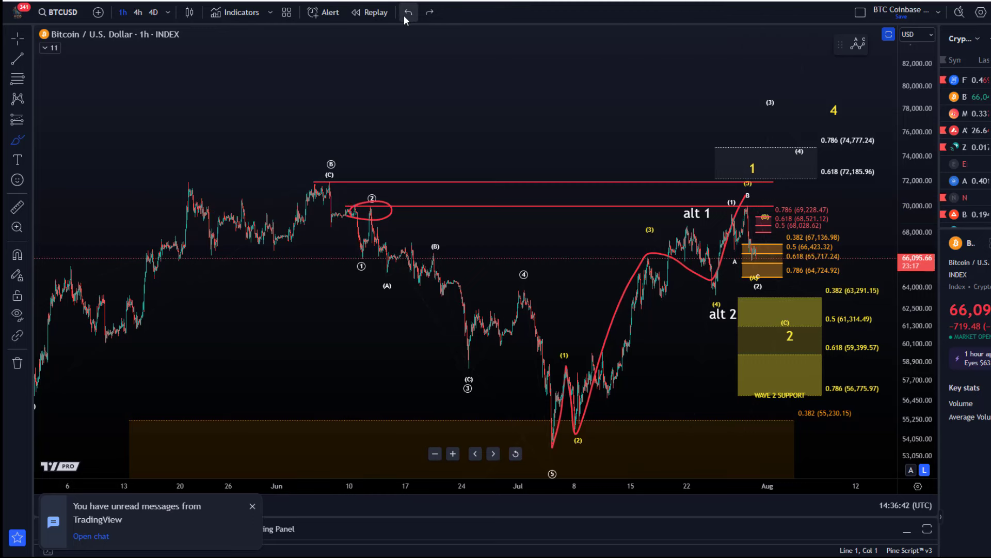
{"action": "left_click", "coordinate": [404, 16]}
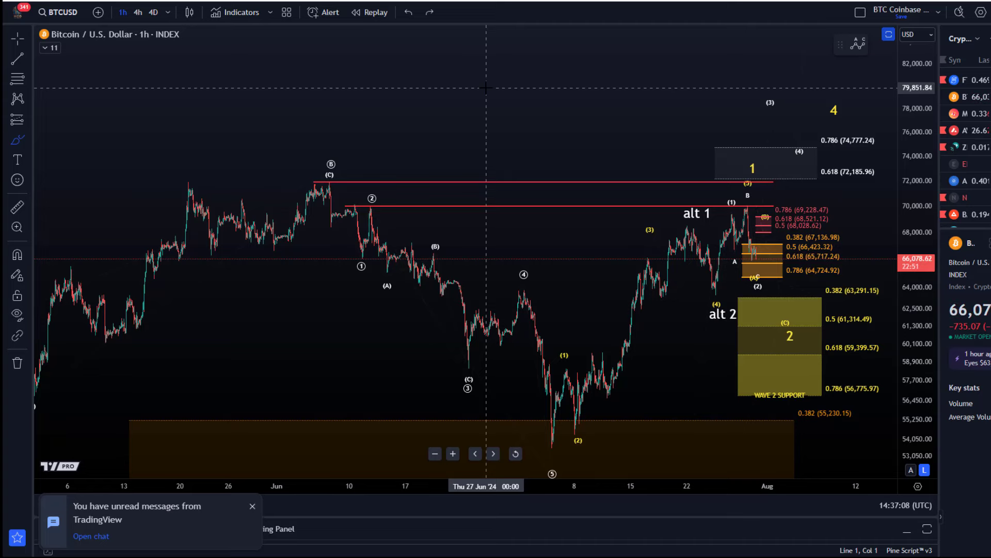
Brush the projected path from the B high down to (A), up to the red (B) zone and down to yellow (C).
{"action": "scroll", "coordinate": [482, 230], "scroll_direction": "up", "scroll_amount": 5}
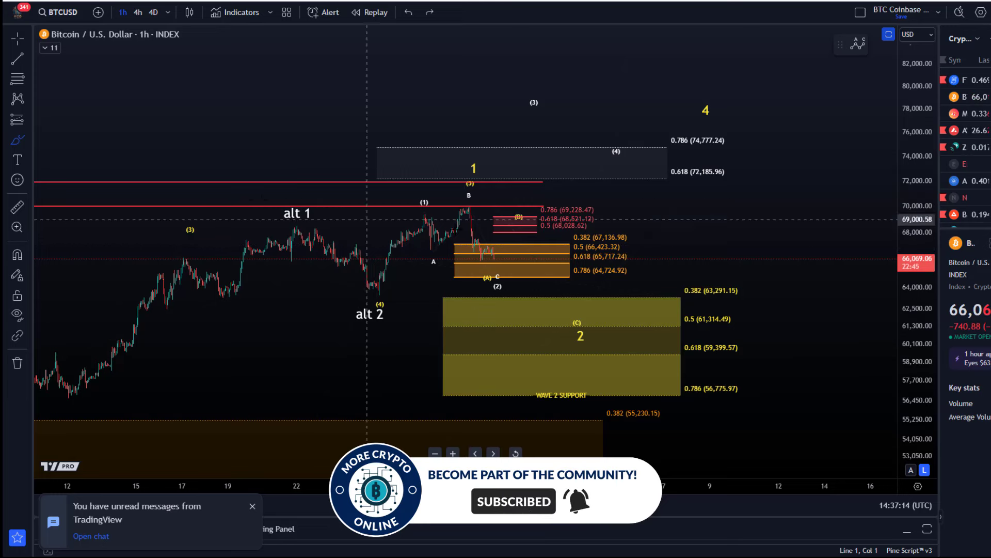
{"action": "left_click_drag", "start_coordinate": [468, 205], "coordinate": [496, 277]}
{"action": "mouse_move", "coordinate": [517, 233]}
{"action": "left_mouse_down"}
{"action": "mouse_move", "coordinate": [523, 227]}
{"action": "mouse_move", "coordinate": [576, 327]}
{"action": "left_mouse_up"}
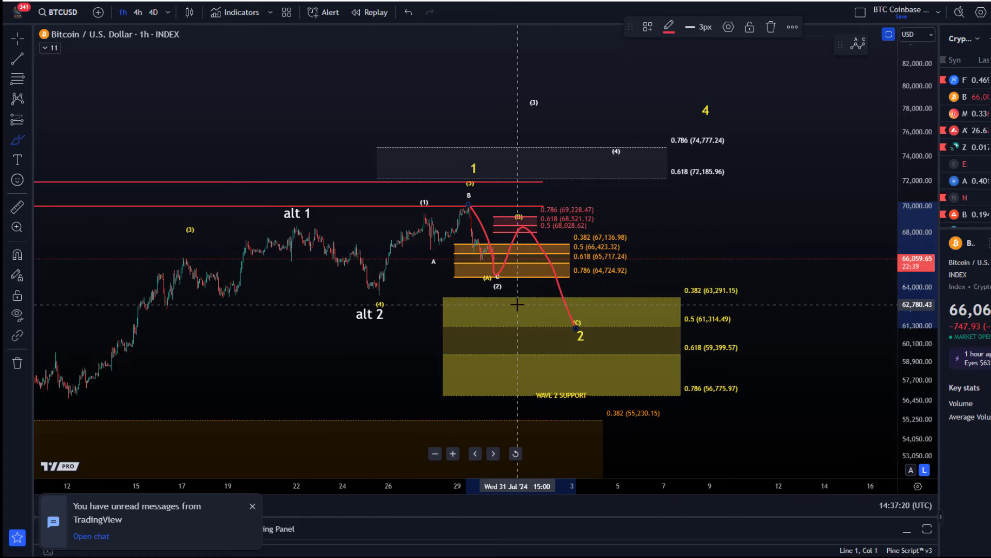
Circle the alt 1 and alt 2 labels with the Brush and undo those circles.
{"action": "mouse_move", "coordinate": [279, 217]}
{"action": "left_mouse_down"}
{"action": "mouse_move", "coordinate": [310, 197]}
{"action": "mouse_move", "coordinate": [341, 198]}
{"action": "mouse_move", "coordinate": [353, 240]}
{"action": "left_mouse_up"}
{"action": "left_click_drag", "start_coordinate": [279, 217], "coordinate": [321, 235]}
{"action": "mouse_move", "coordinate": [357, 300]}
{"action": "left_mouse_down"}
{"action": "mouse_move", "coordinate": [345, 325]}
{"action": "mouse_move", "coordinate": [387, 287]}
{"action": "left_mouse_up"}
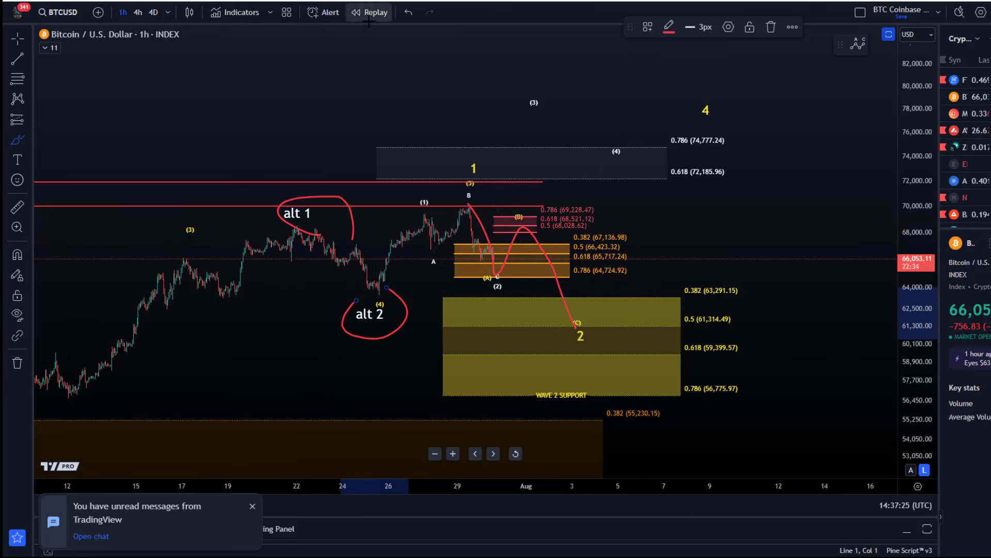
{"action": "left_click", "coordinate": [408, 12]}
{"action": "left_click", "coordinate": [408, 12]}
{"action": "left_click", "coordinate": [408, 12]}
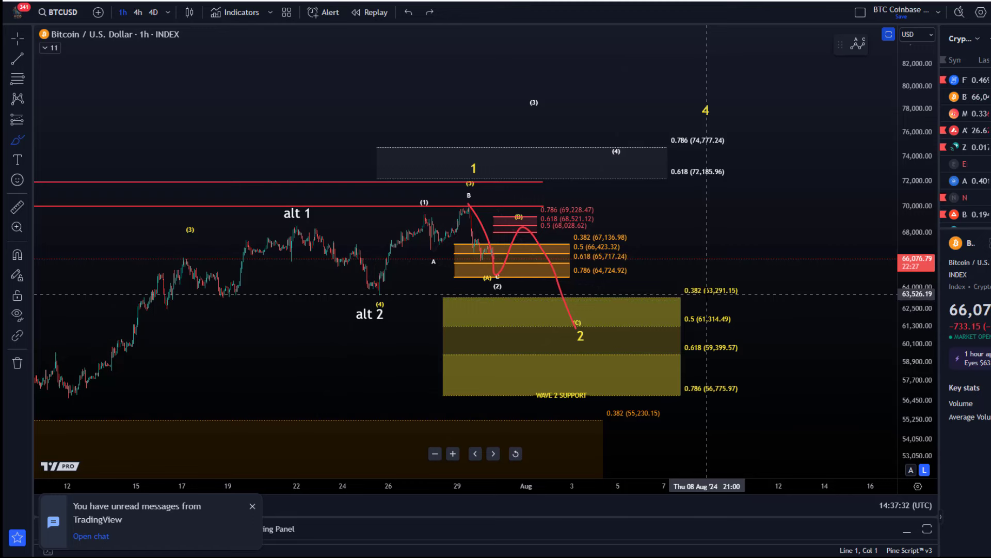
Mark the 0.382 level of the yellow wave 2 support box with a short brush stroke and undo the remaining strokes.
{"action": "left_click_drag", "start_coordinate": [668, 299], "coordinate": [707, 292]}
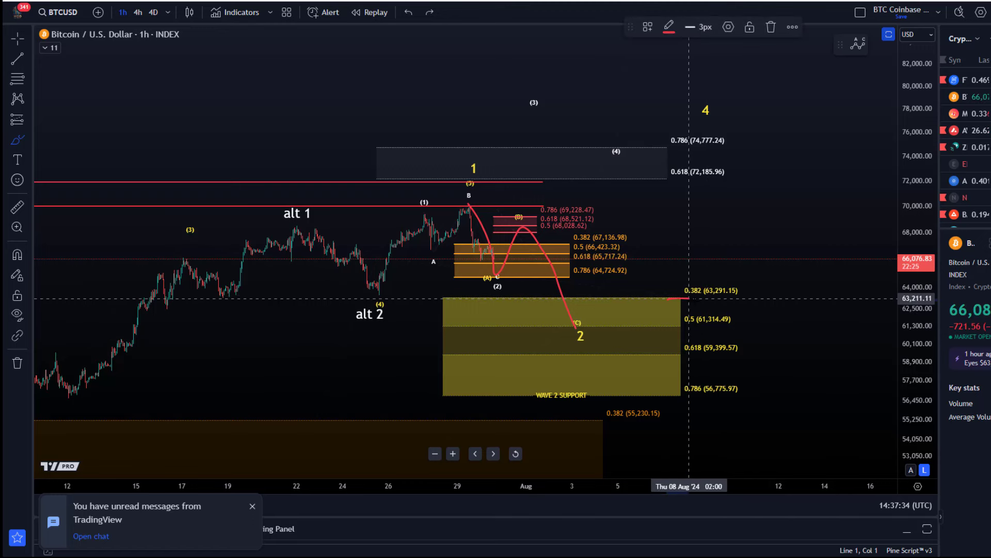
{"action": "left_click", "coordinate": [417, 18]}
Try the yellow (A) point at about 63,370 and return it to about 65,410 in the orange support zone.
{"action": "scroll", "coordinate": [458, 248], "scroll_direction": "up", "scroll_amount": 3}
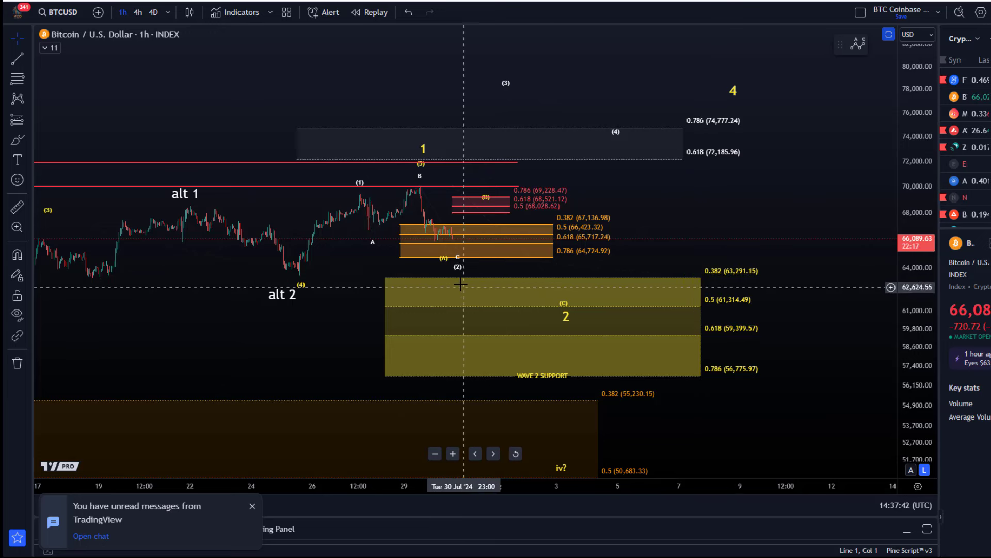
{"action": "left_click_drag", "start_coordinate": [444, 264], "coordinate": [450, 284]}
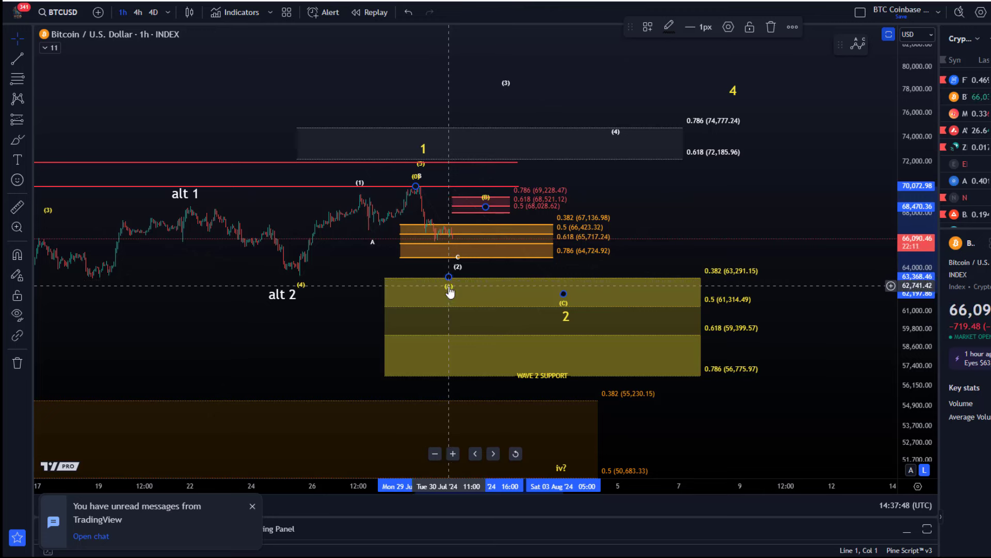
{"action": "left_click_drag", "start_coordinate": [450, 292], "coordinate": [447, 250]}
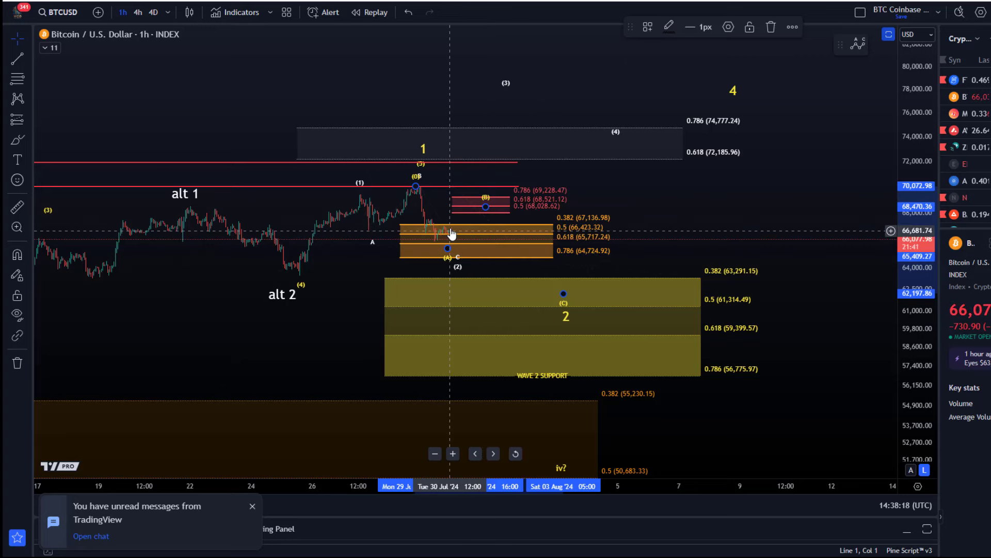
Move the yellow (B) point to about 68,476 on 31 July inside the red zone and nudge (A) slightly later in time.
{"action": "scroll", "coordinate": [521, 204], "scroll_direction": "up", "scroll_amount": 1}
{"action": "right_click", "coordinate": [521, 204]}
{"action": "left_click_drag", "start_coordinate": [532, 203], "coordinate": [713, 134]}
{"action": "scroll", "coordinate": [713, 133], "scroll_direction": "up", "scroll_amount": 2}
{"action": "scroll", "coordinate": [713, 133], "scroll_direction": "up", "scroll_amount": 2}
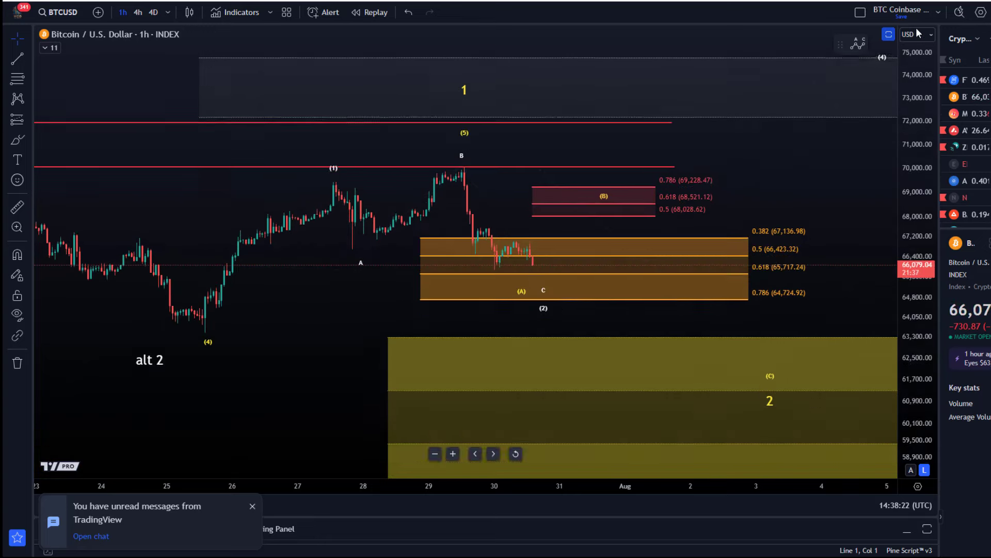
{"action": "scroll", "coordinate": [598, 178], "scroll_direction": "up", "scroll_amount": 2}
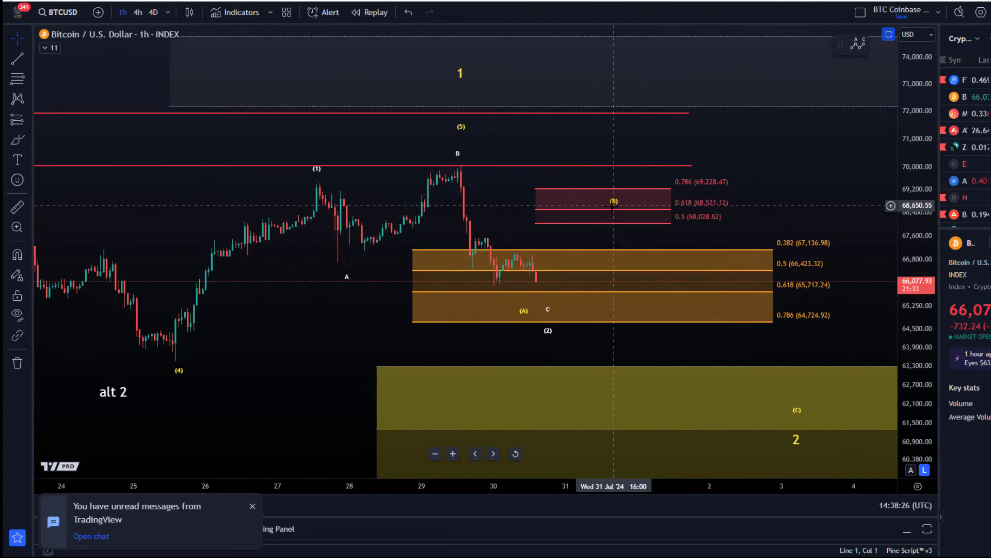
{"action": "left_click", "coordinate": [604, 209]}
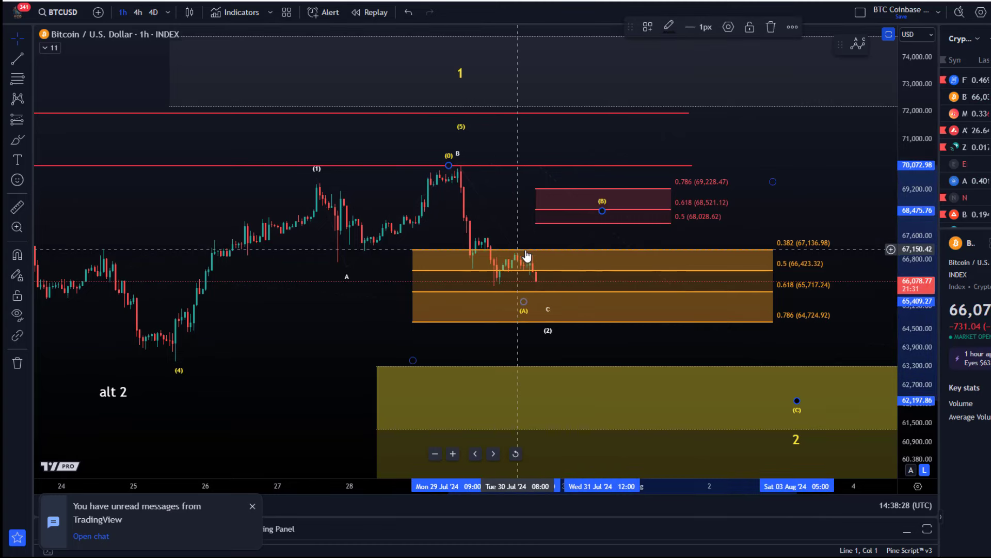
{"action": "left_click_drag", "start_coordinate": [524, 302], "coordinate": [532, 300]}
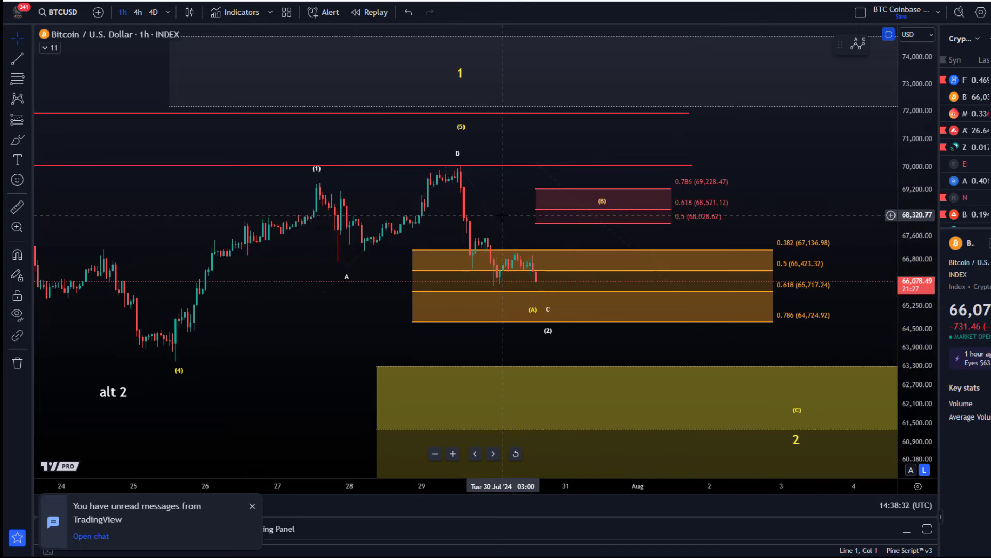
Show the indicator panes below the price chart for a look, and restore the maximized price chart.
{"action": "double_click", "coordinate": [503, 214]}
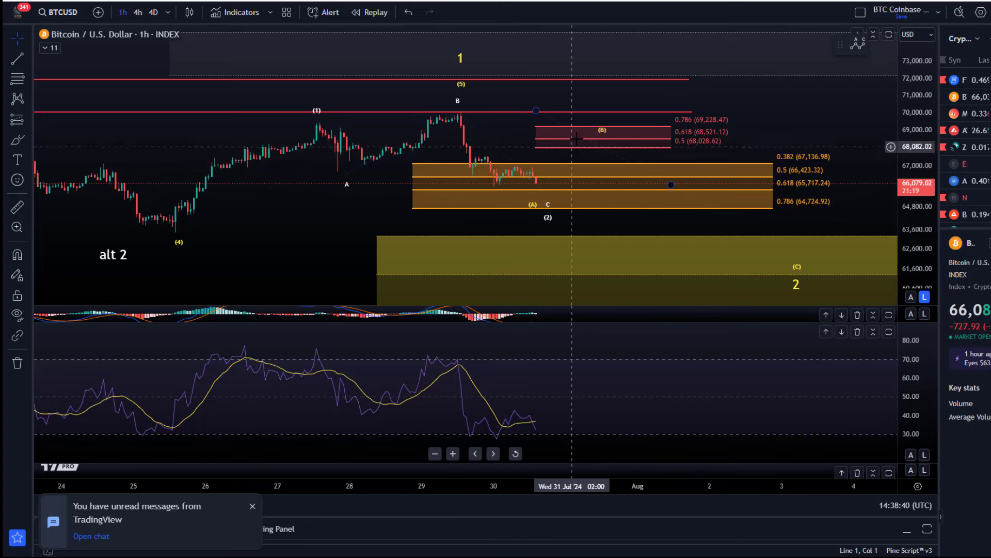
{"action": "double_click", "coordinate": [421, 215]}
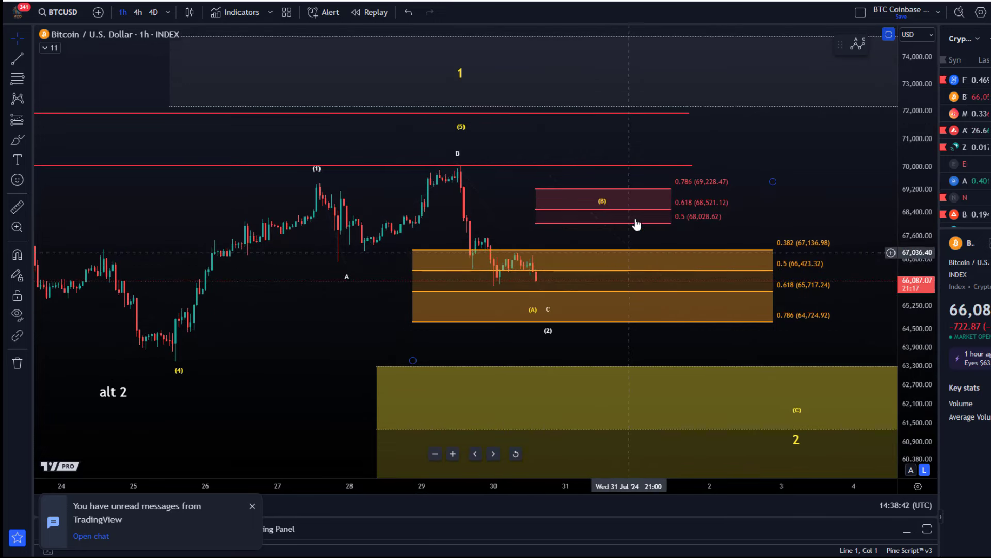
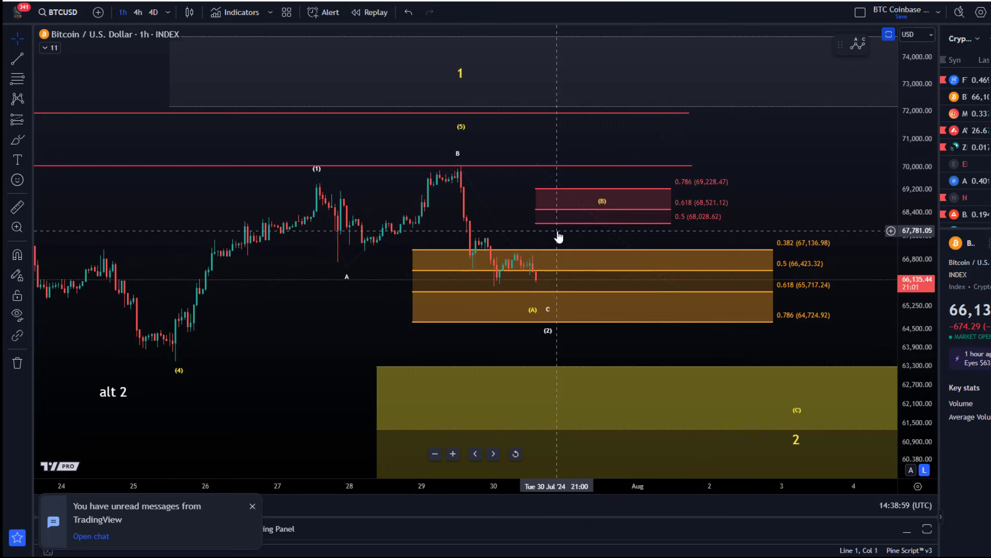
Move the yellow (A) point to about 65,768 on 30 July inside the orange support zone.
{"action": "scroll", "coordinate": [559, 236], "scroll_direction": "down", "scroll_amount": 4}
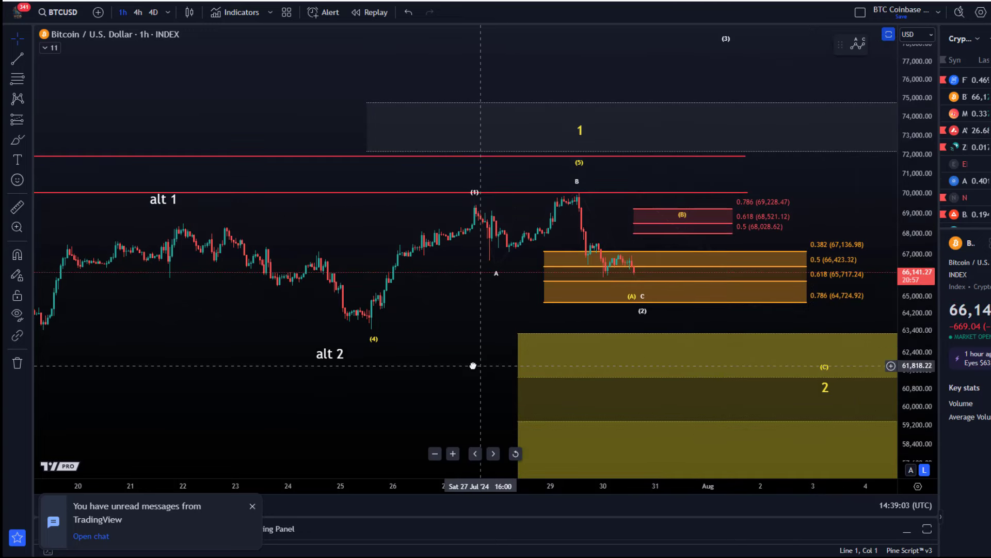
{"action": "left_click_drag", "start_coordinate": [475, 358], "coordinate": [301, 359]}
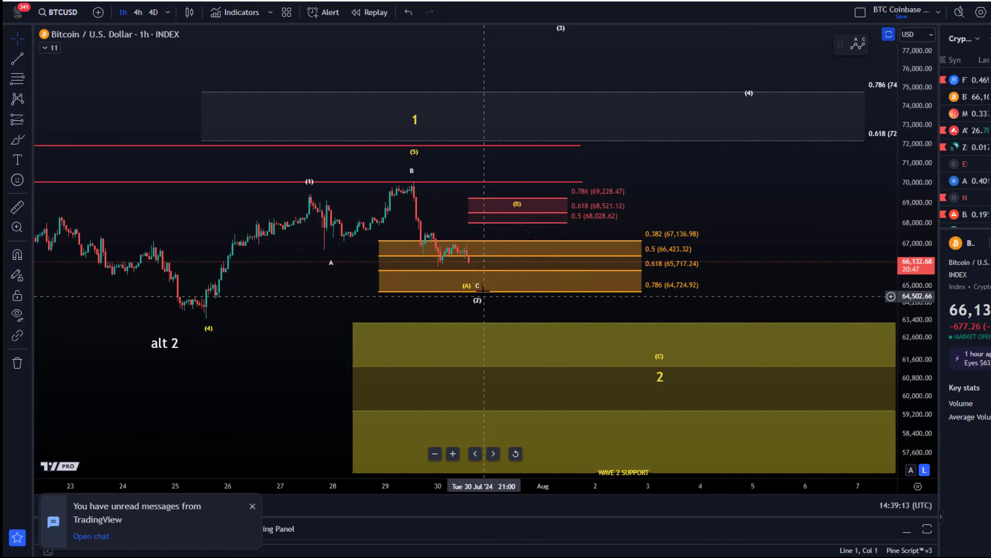
{"action": "scroll", "coordinate": [429, 381], "scroll_direction": "down", "scroll_amount": 2}
{"action": "left_click_drag", "start_coordinate": [430, 380], "coordinate": [241, 379]}
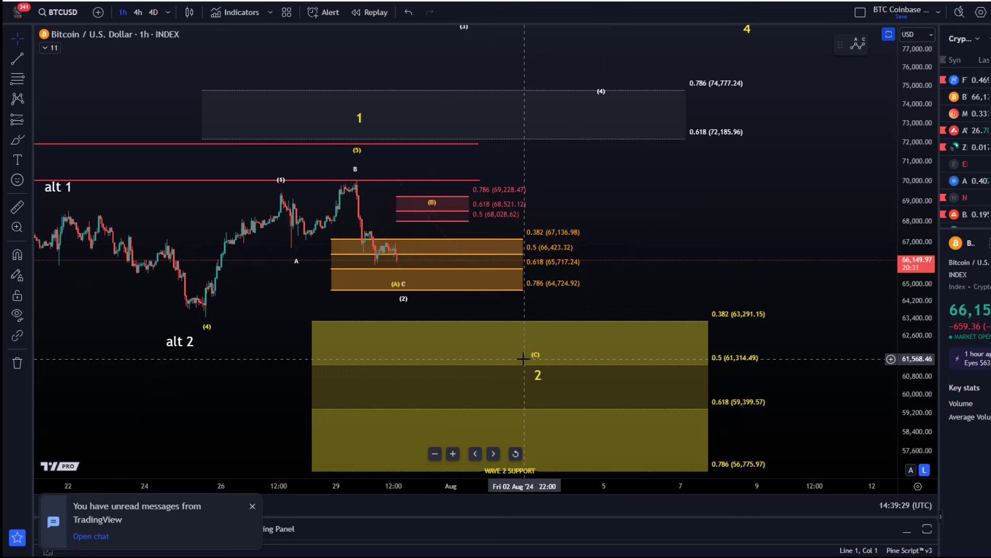
{"action": "left_click", "coordinate": [394, 286]}
{"action": "left_click", "coordinate": [391, 278]}
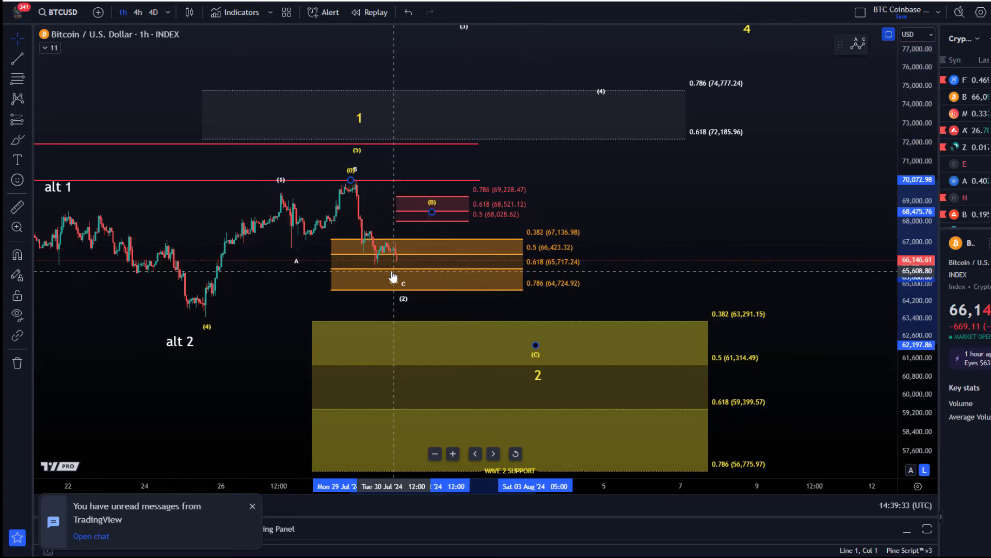
{"action": "left_click", "coordinate": [384, 273]}
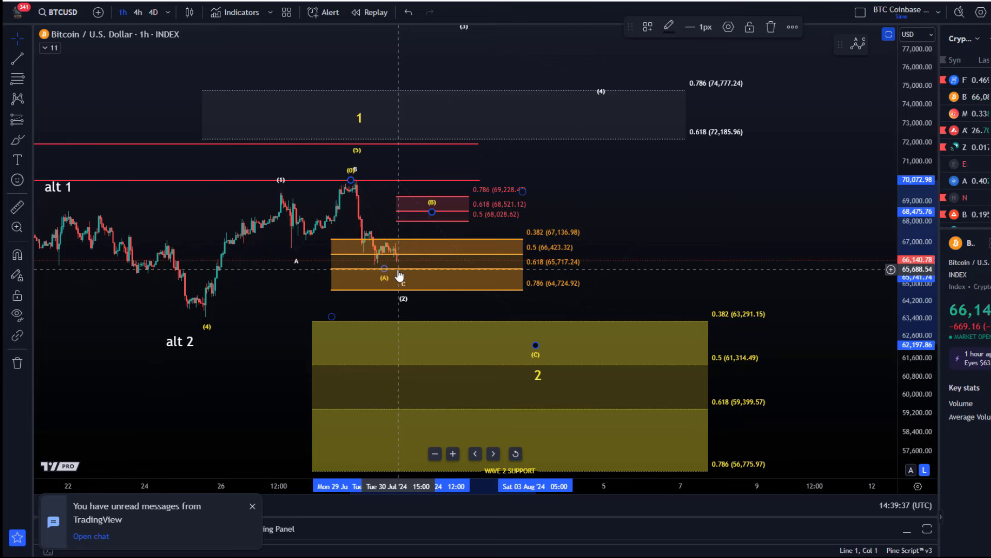
{"action": "left_click", "coordinate": [387, 282]}
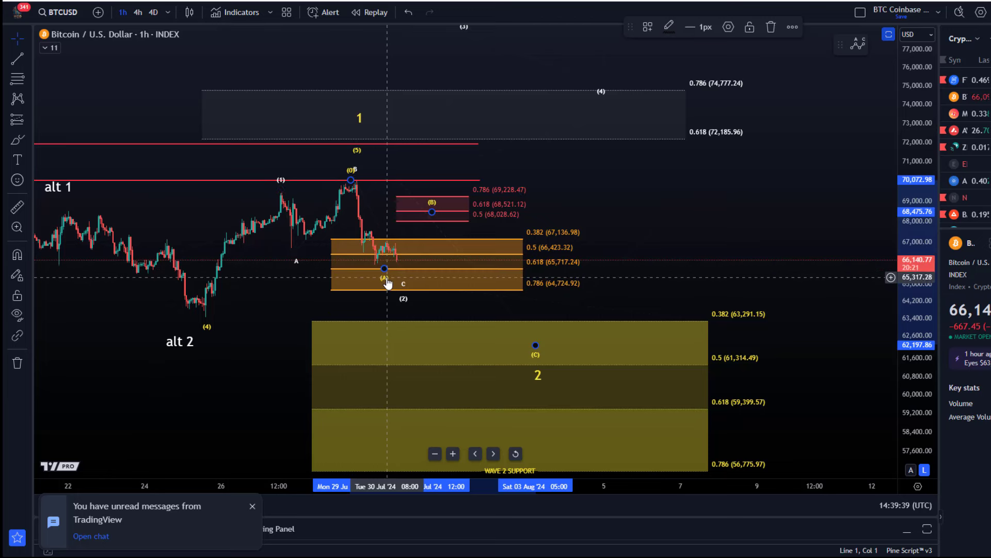
{"action": "left_click_drag", "start_coordinate": [387, 282], "coordinate": [392, 274]}
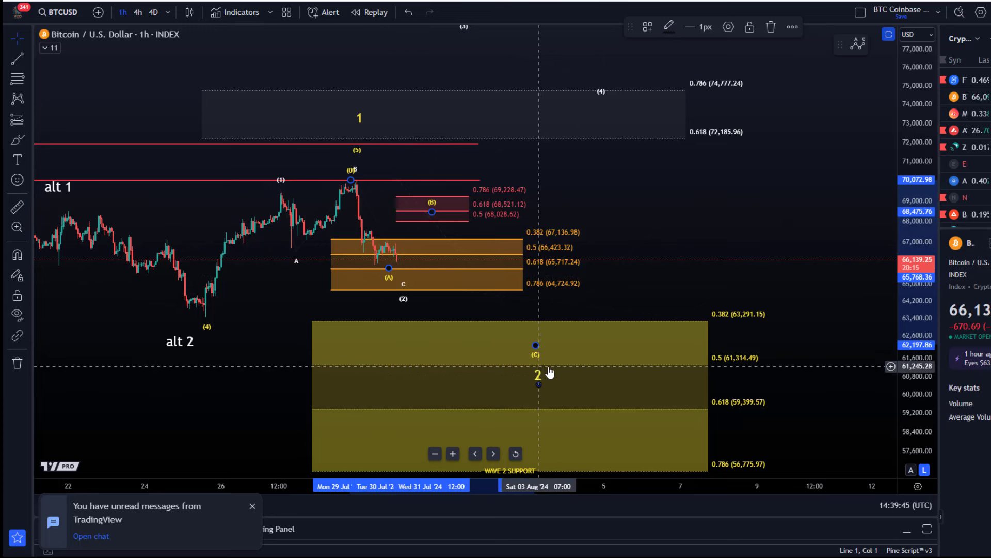
Lower the yellow (A) point to about 65,370 in the orange support zone and deselect the wave drawing.
{"action": "scroll", "coordinate": [549, 372], "scroll_direction": "down", "scroll_amount": 2}
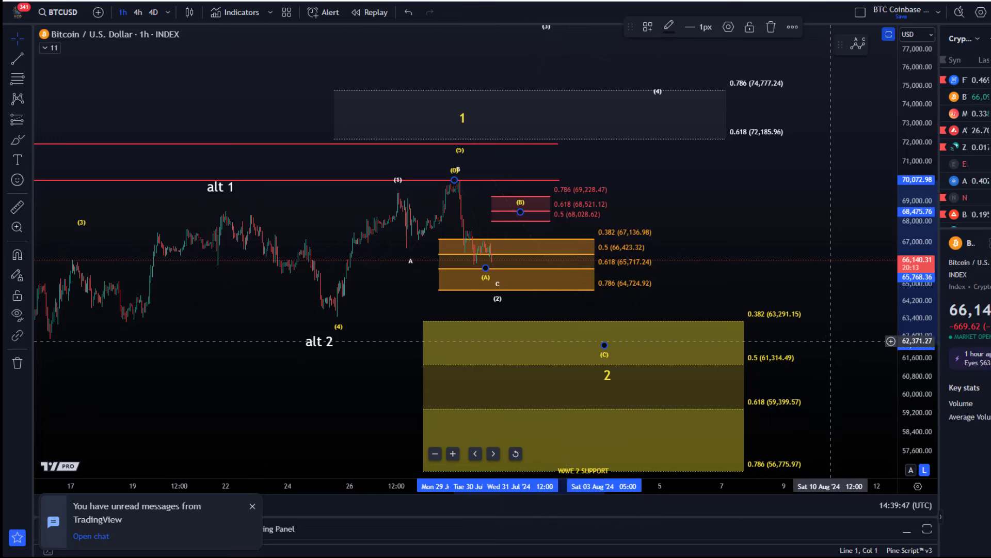
{"action": "left_click_drag", "start_coordinate": [588, 438], "coordinate": [571, 415]}
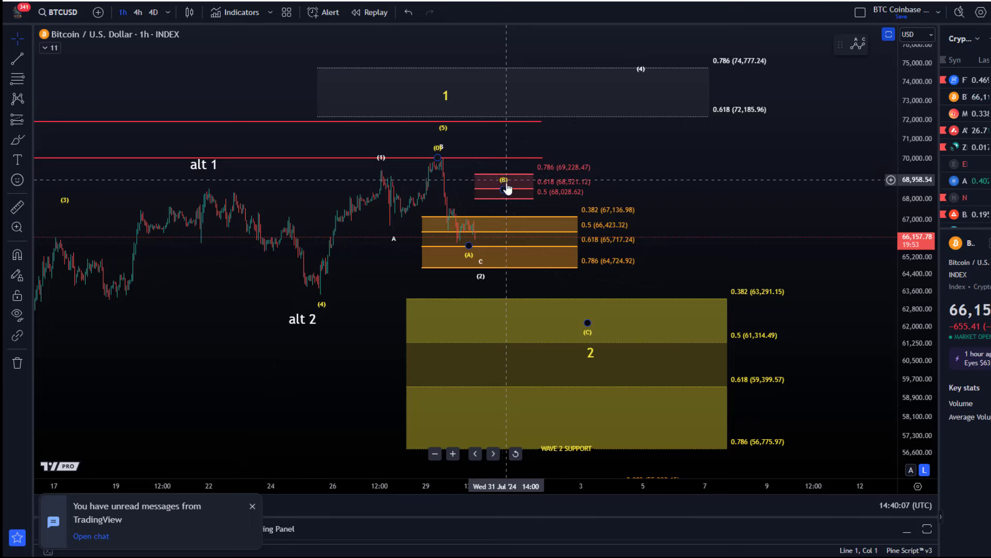
{"action": "left_click", "coordinate": [471, 260]}
{"action": "left_click", "coordinate": [471, 260]}
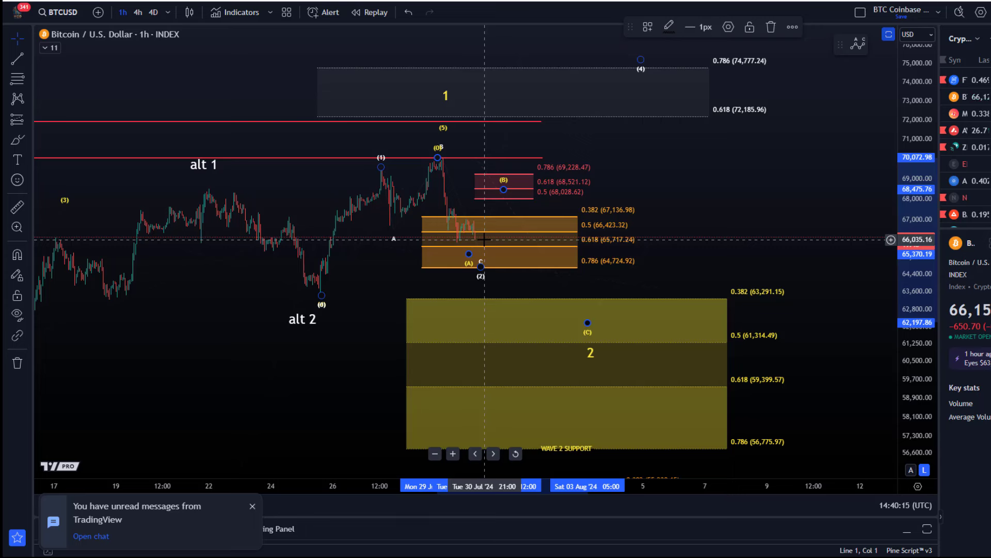
{"action": "left_click", "coordinate": [485, 231]}
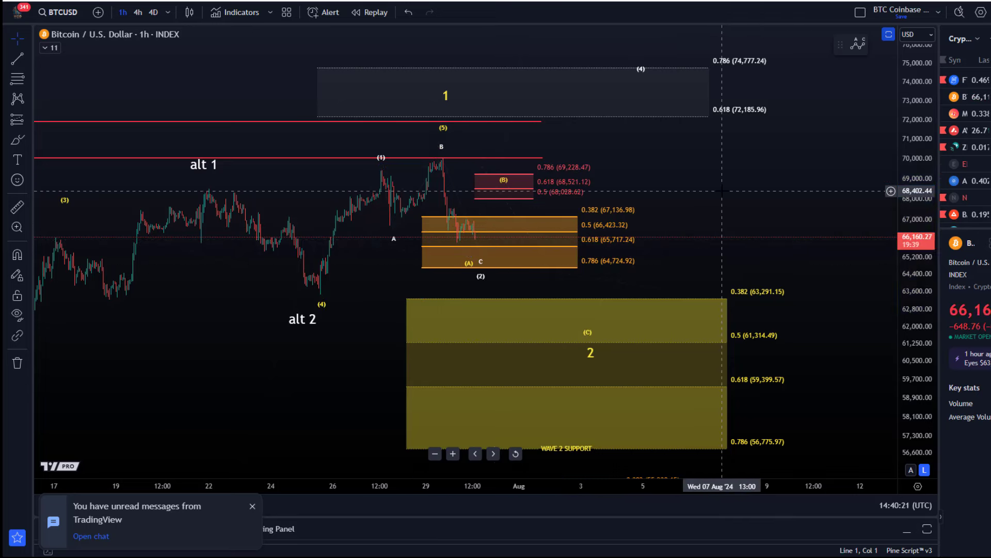
Bring up the indicator panes to check momentum around the late-July low, and return to the maximized price chart.
{"action": "double_click", "coordinate": [646, 264]}
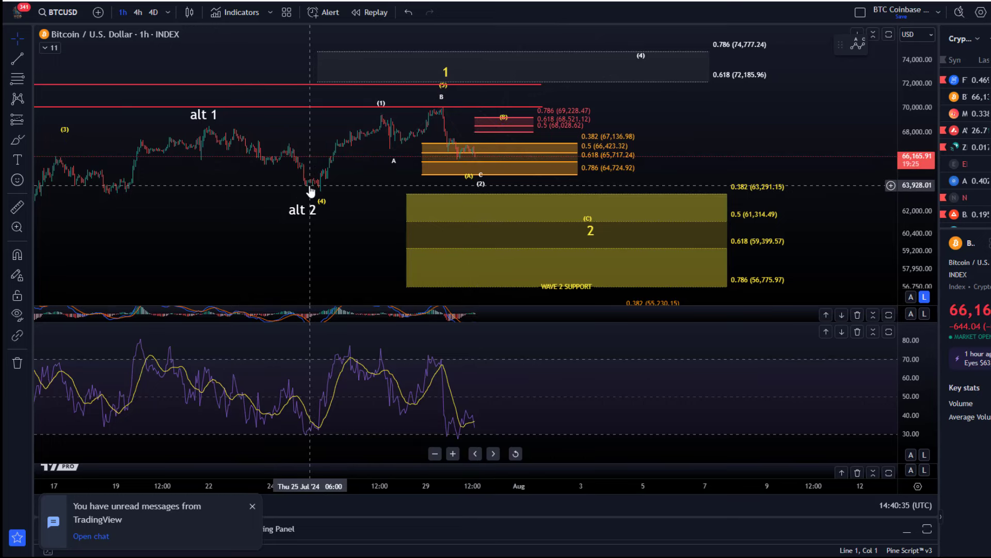
{"action": "double_click", "coordinate": [338, 191]}
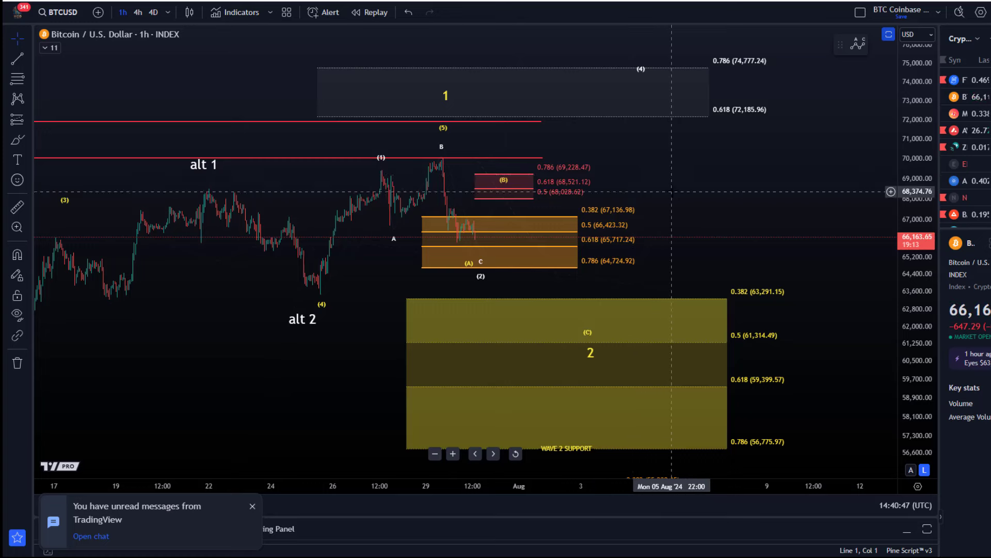
Move the white (3) point of the alternative wave count to about 76,924 on 2 August.
{"action": "left_click_drag", "start_coordinate": [669, 201], "coordinate": [654, 291]}
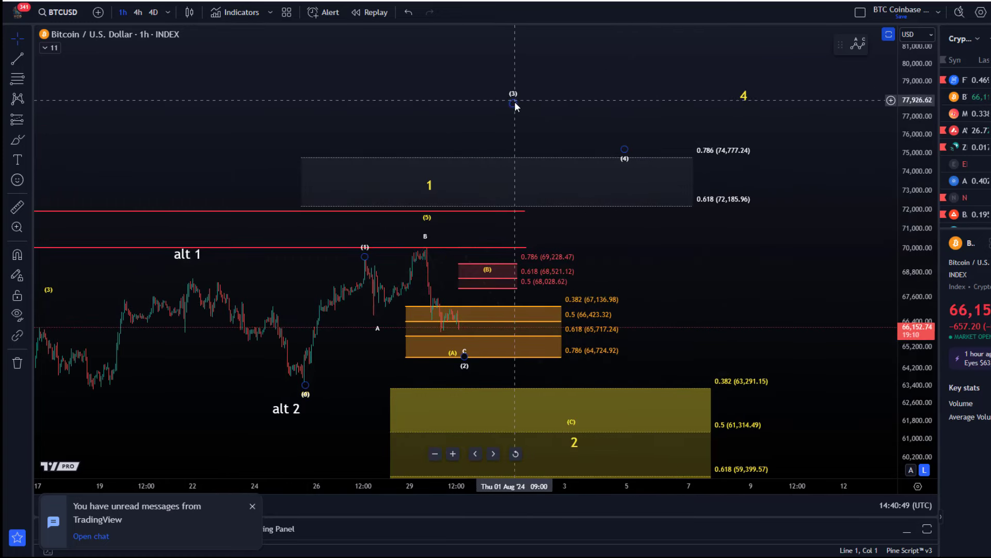
{"action": "left_click_drag", "start_coordinate": [557, 120], "coordinate": [556, 118]}
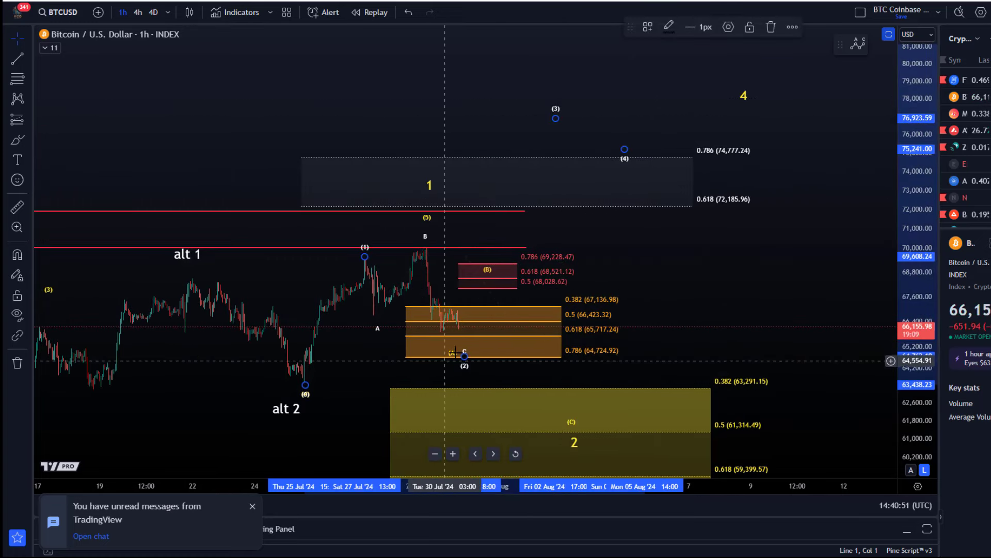
{"action": "mouse_move", "coordinate": [597, 133]}
{"action": "left_mouse_down"}
{"action": "mouse_move", "coordinate": [520, 277]}
{"action": "mouse_move", "coordinate": [683, 49]}
{"action": "mouse_move", "coordinate": [755, 6]}
{"action": "mouse_move", "coordinate": [555, 9]}
{"action": "left_mouse_up"}
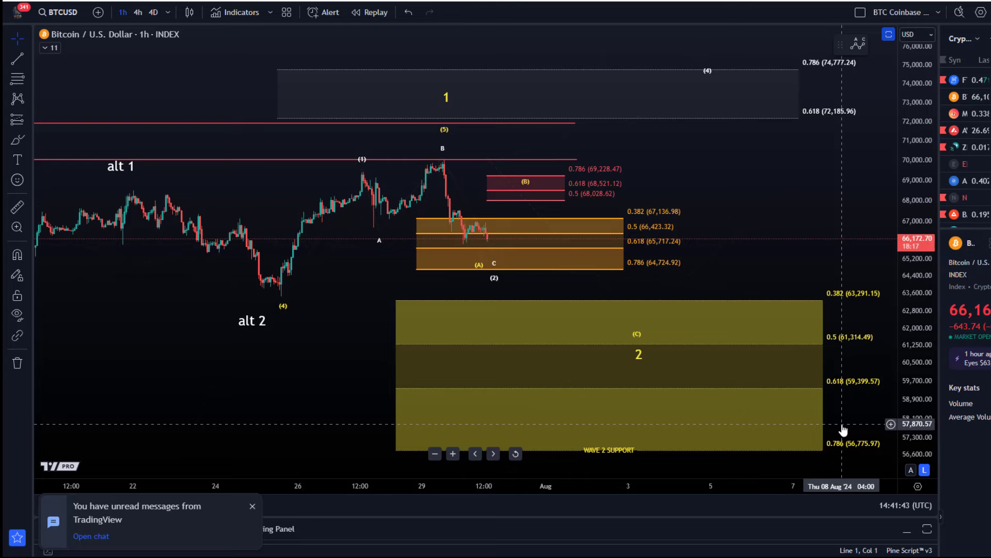
Examine the wave count back to the early July low and nudge the yellow 2 label to about 61,100 in the wave 2 support zone.
{"action": "scroll", "coordinate": [811, 409], "scroll_direction": "down", "scroll_amount": 3}
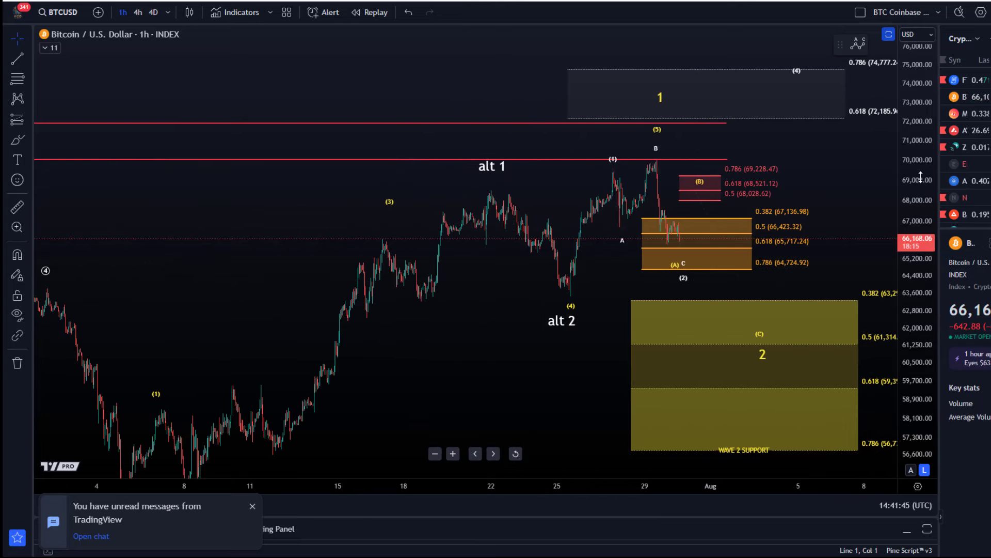
{"action": "left_click_drag", "start_coordinate": [921, 177], "coordinate": [921, 206]}
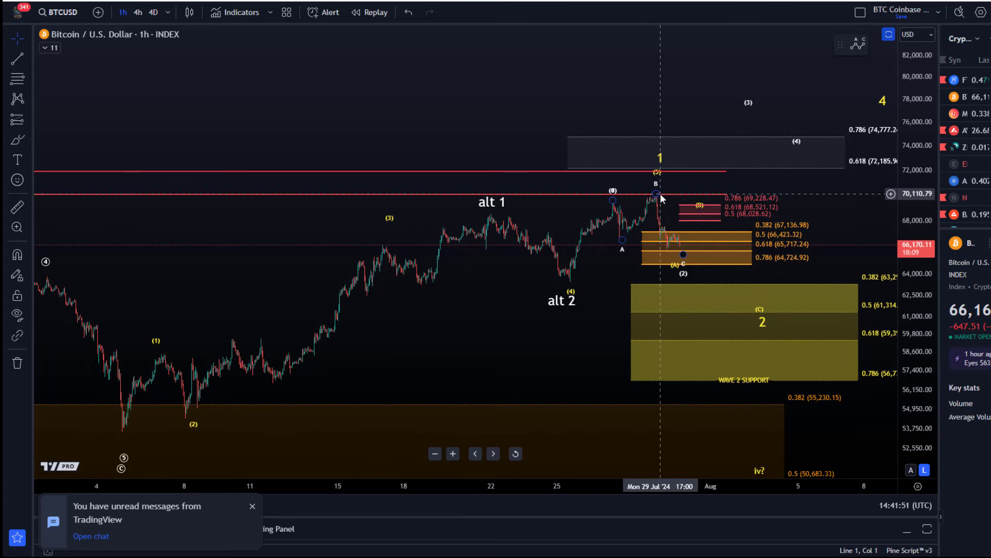
{"action": "left_click_drag", "start_coordinate": [568, 336], "coordinate": [519, 331]}
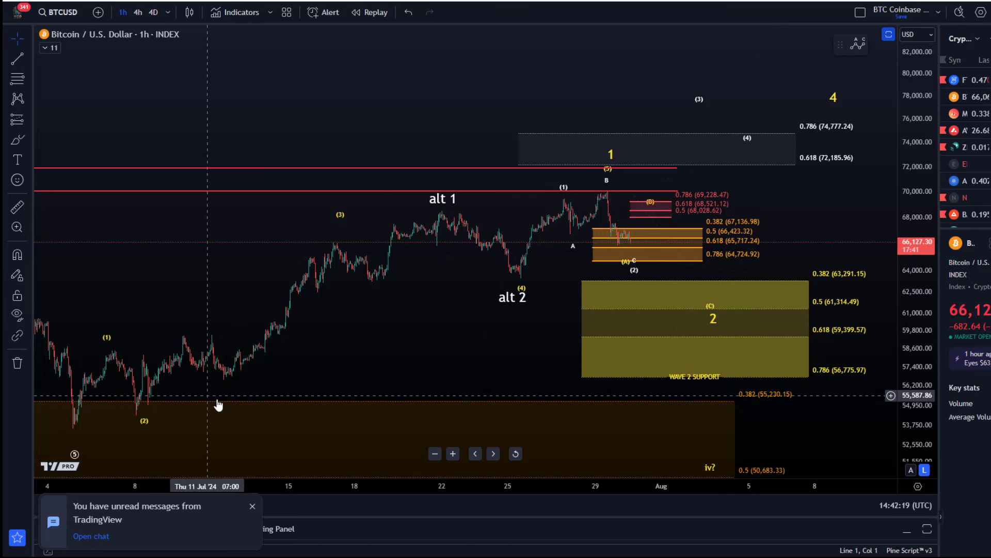
{"action": "scroll", "coordinate": [279, 411], "scroll_direction": "down", "scroll_amount": 3}
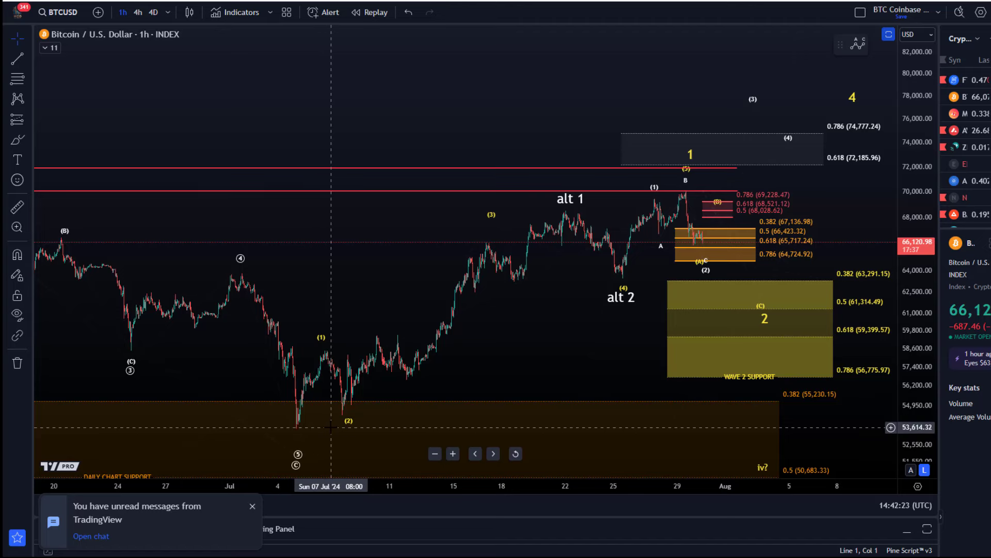
{"action": "left_click_drag", "start_coordinate": [611, 445], "coordinate": [469, 414]}
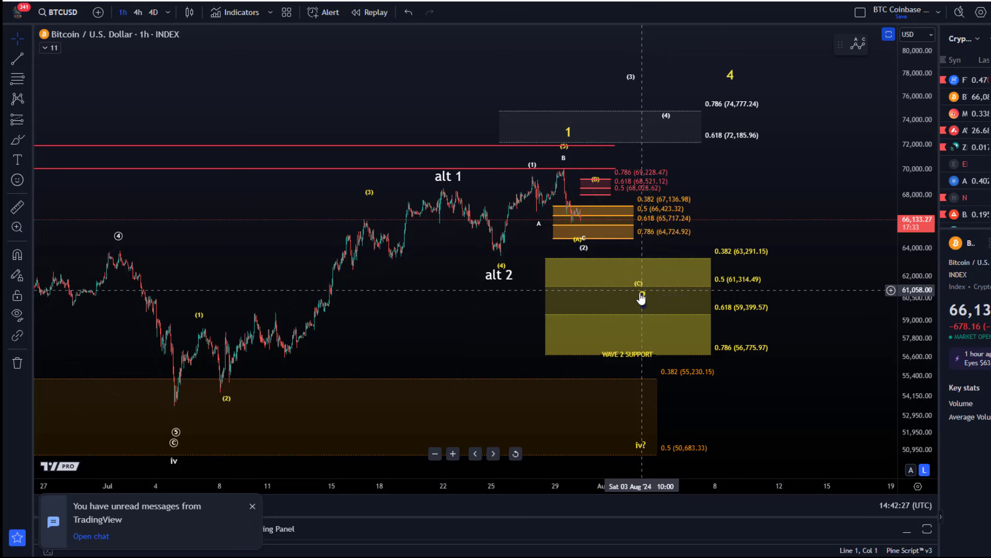
{"action": "left_click_drag", "start_coordinate": [645, 304], "coordinate": [643, 308]}
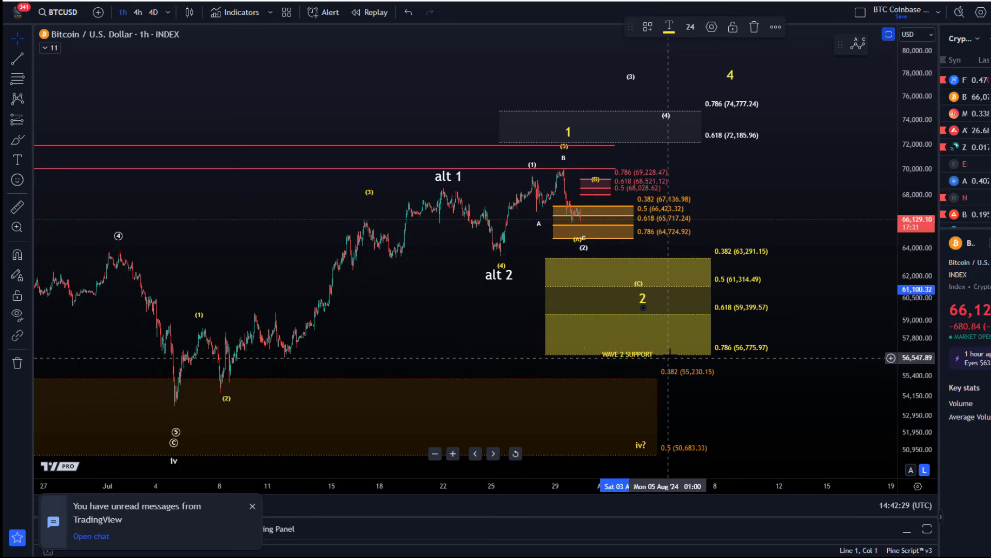